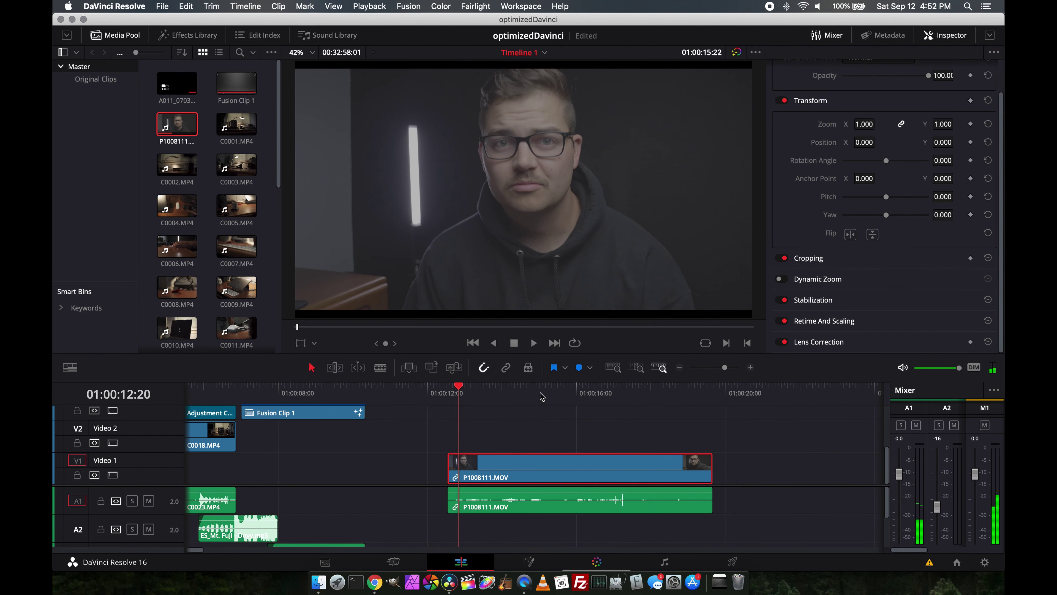
# Review the P1008111.MOV clip, then generate optimized media for it from its context menu
pyautogui.moveTo(542, 396); pyautogui.dragTo(562, 412)
pyautogui.rightClick(562, 465)
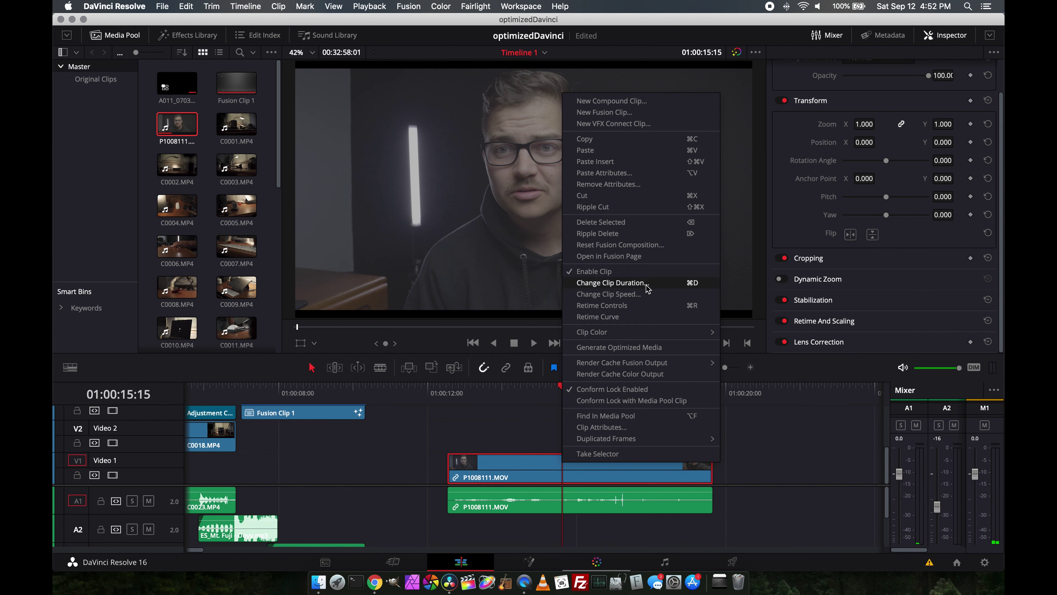
pyautogui.click(638, 348)
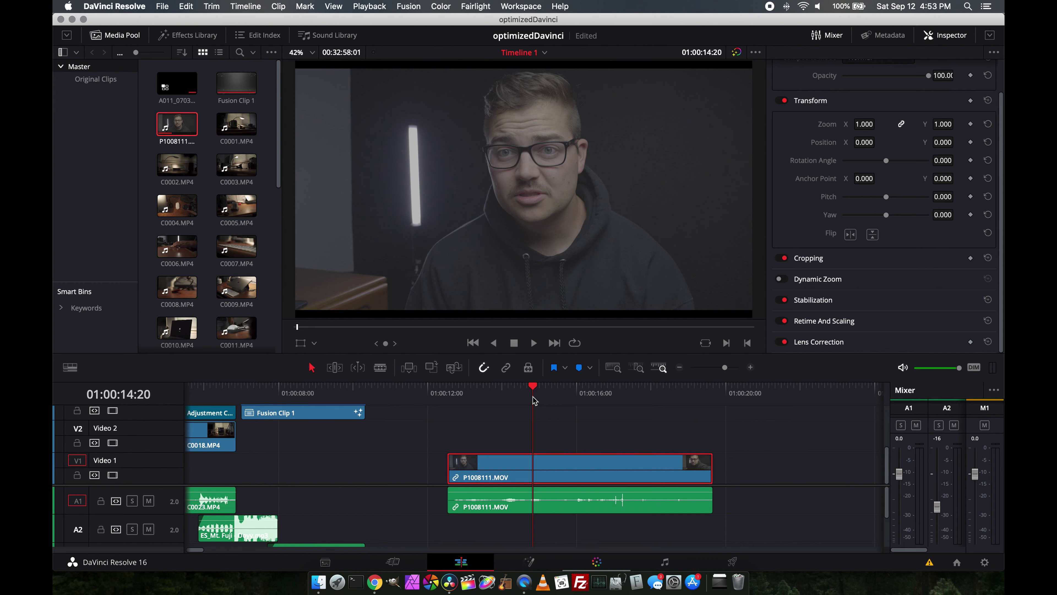
pyautogui.moveTo(536, 395)
pyautogui.mouseDown()
pyautogui.moveTo(641, 396)
pyautogui.moveTo(541, 397)
pyautogui.mouseUp()
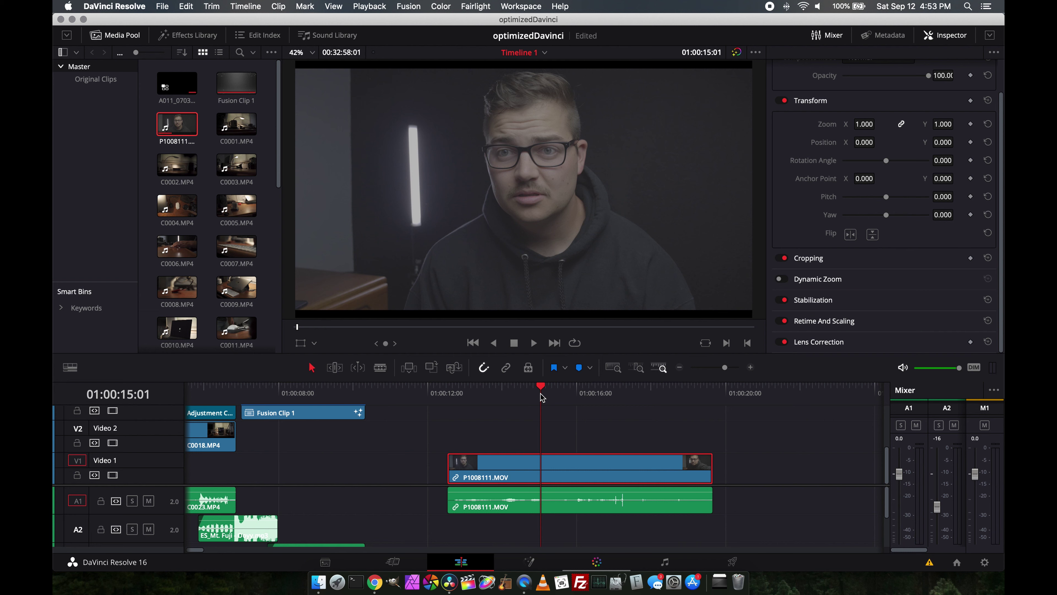
pyautogui.moveTo(548, 391); pyautogui.dragTo(590, 398)
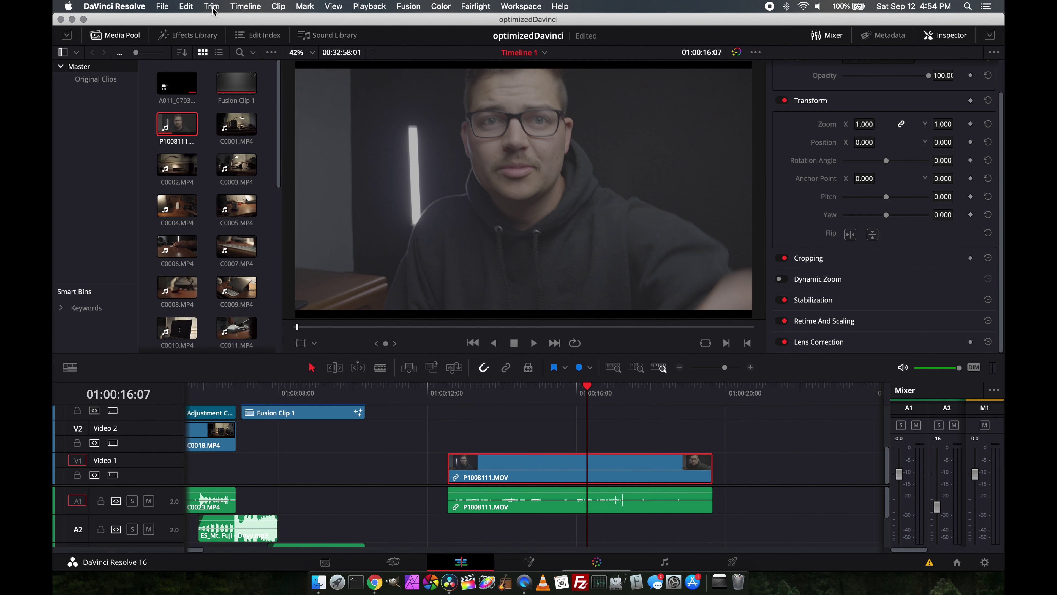
pyautogui.click(166, 7)
# Open Project Settings and scroll Master Settings to the Optimized Media and Render Cache options
pyautogui.click(213, 250)
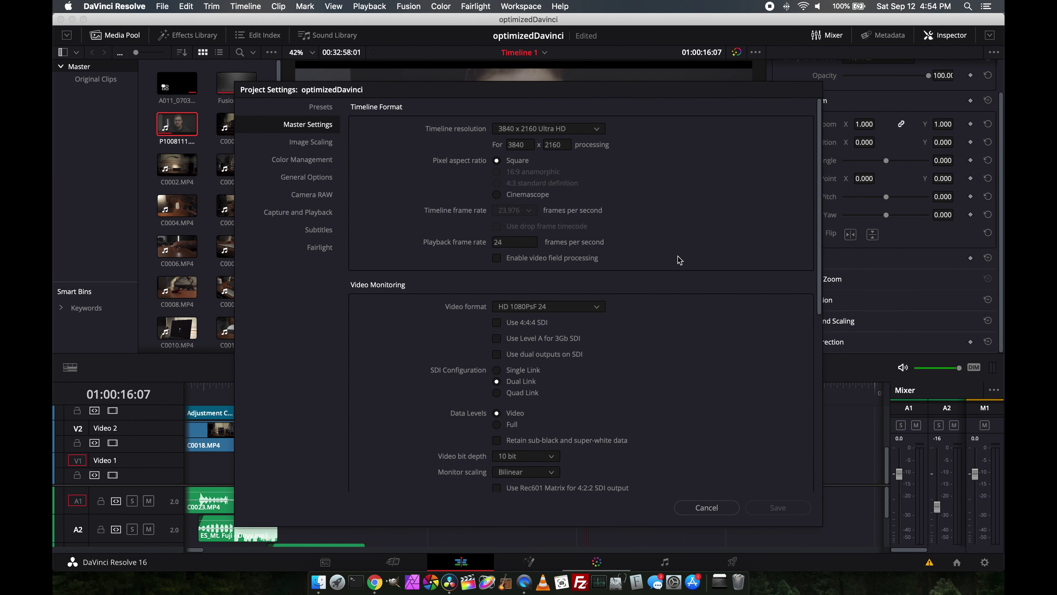
pyautogui.scroll(-10, 680, 260)
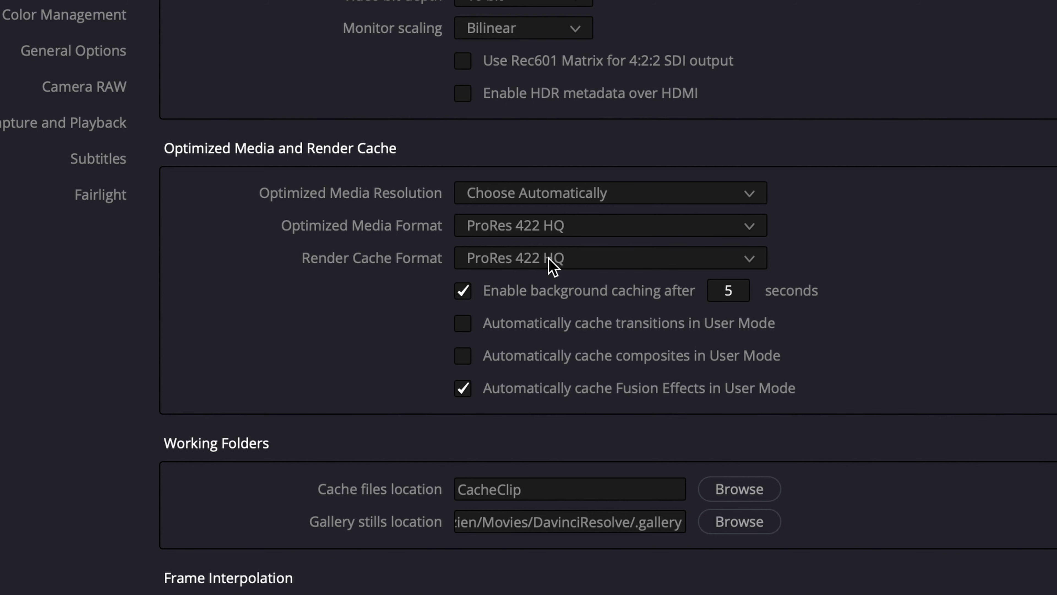
# Set both the Optimized Media Format and Render Cache Format to ProRes 422 Proxy
pyautogui.click(749, 226)
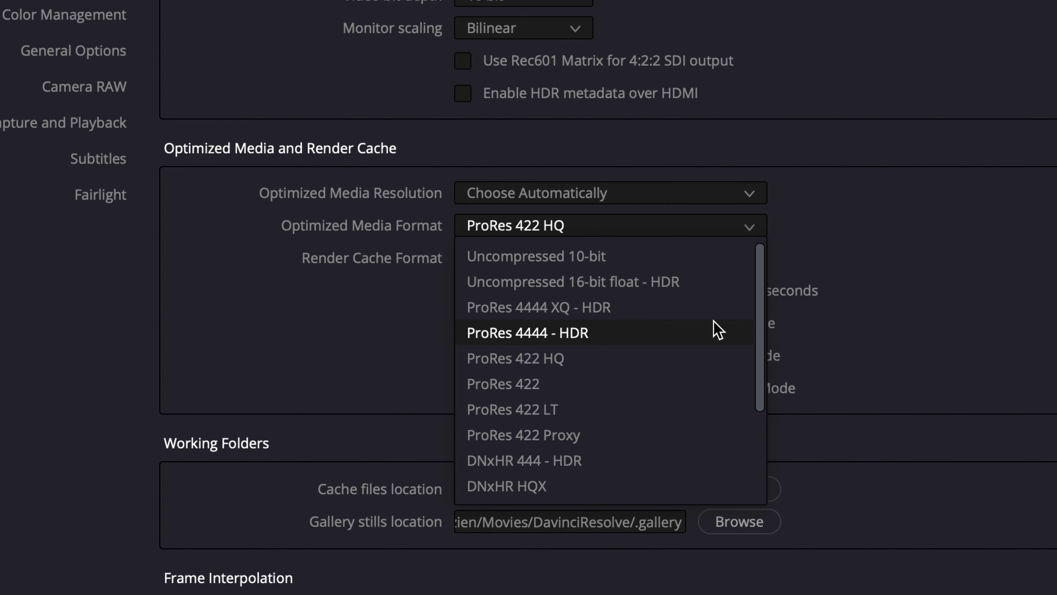
pyautogui.click(587, 436)
pyautogui.click(749, 258)
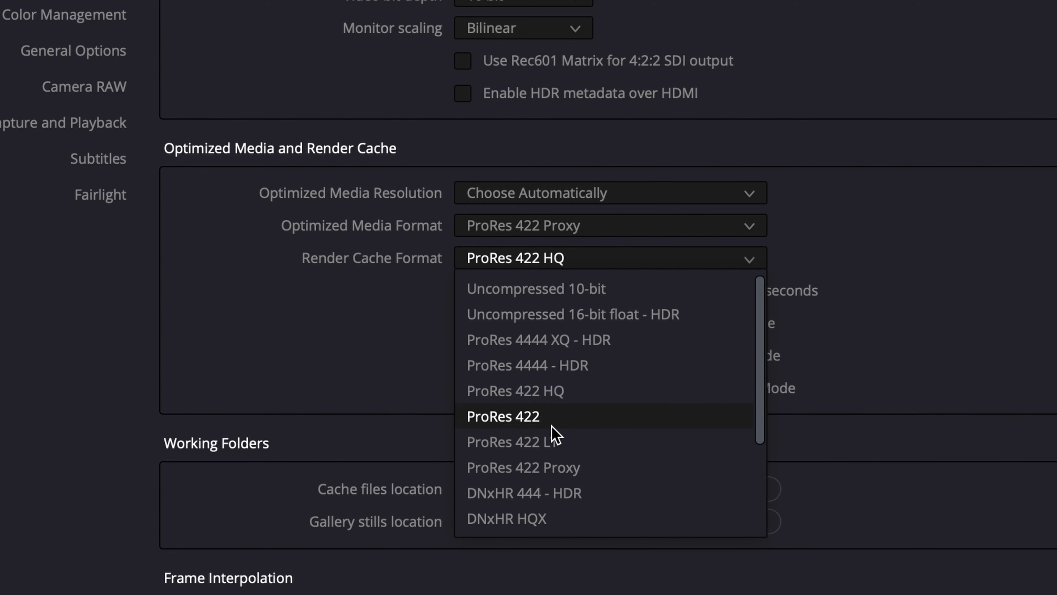
pyautogui.click(568, 469)
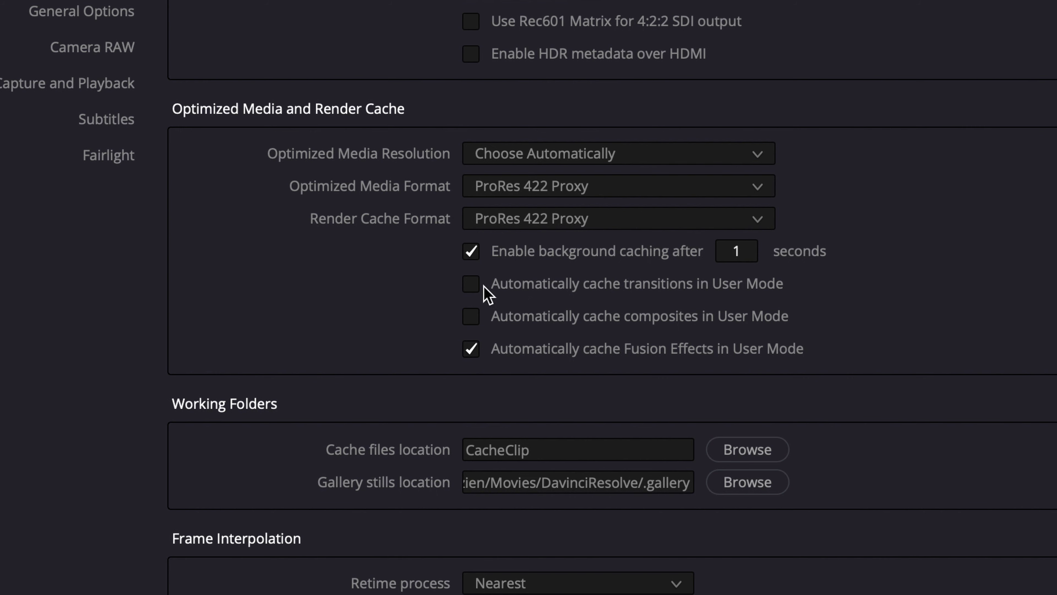
# Enable 'Automatically cache transitions in User Mode'
pyautogui.click(474, 289)
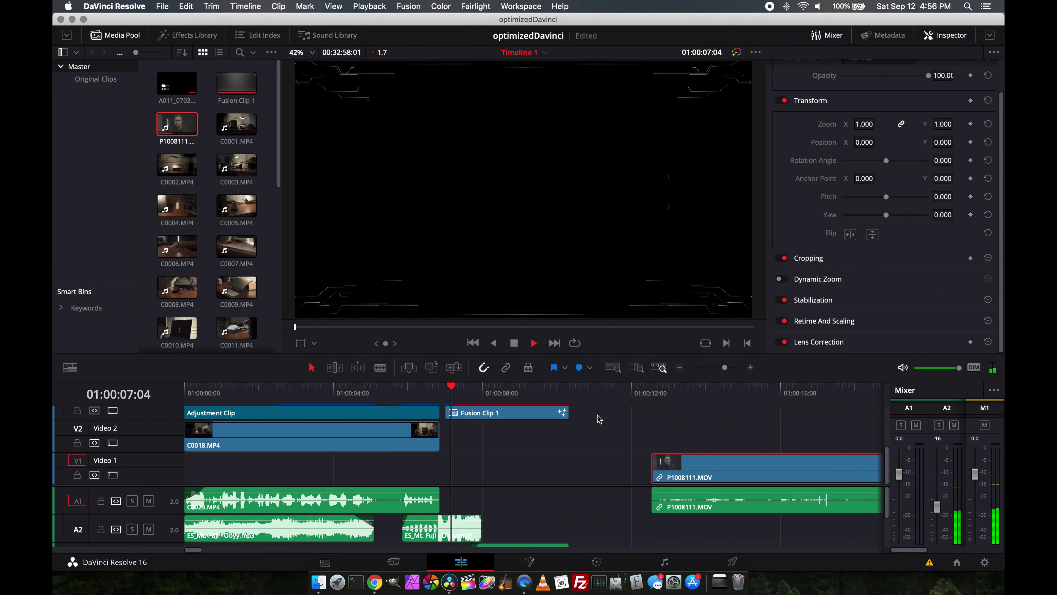
# Scroll up to Video 4, play the DAVINCI RESOLVE title animation, then return to its start
pyautogui.scroll(3, 600, 421)
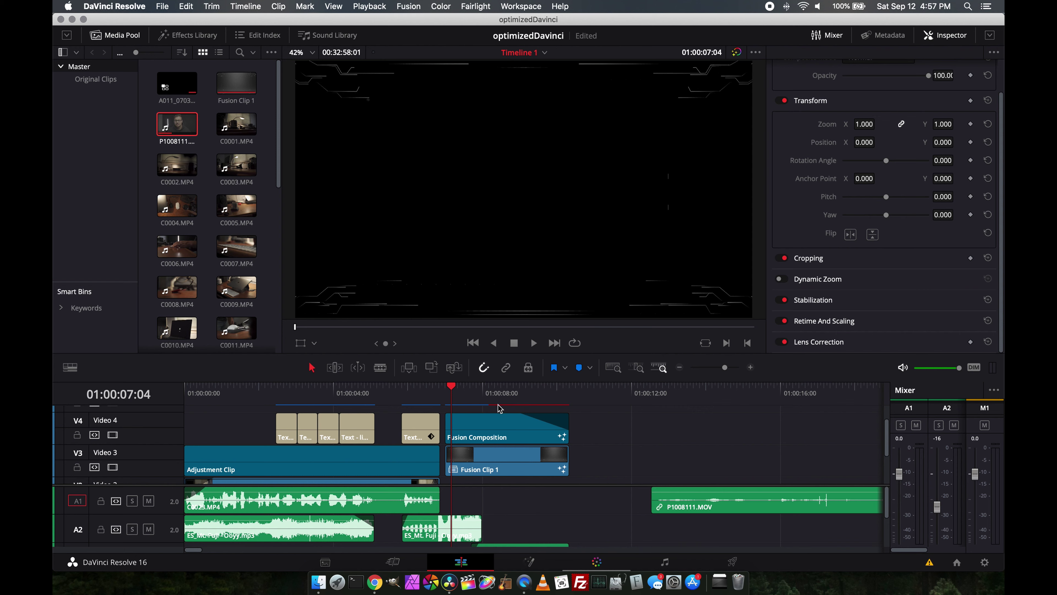
pyautogui.press('space')
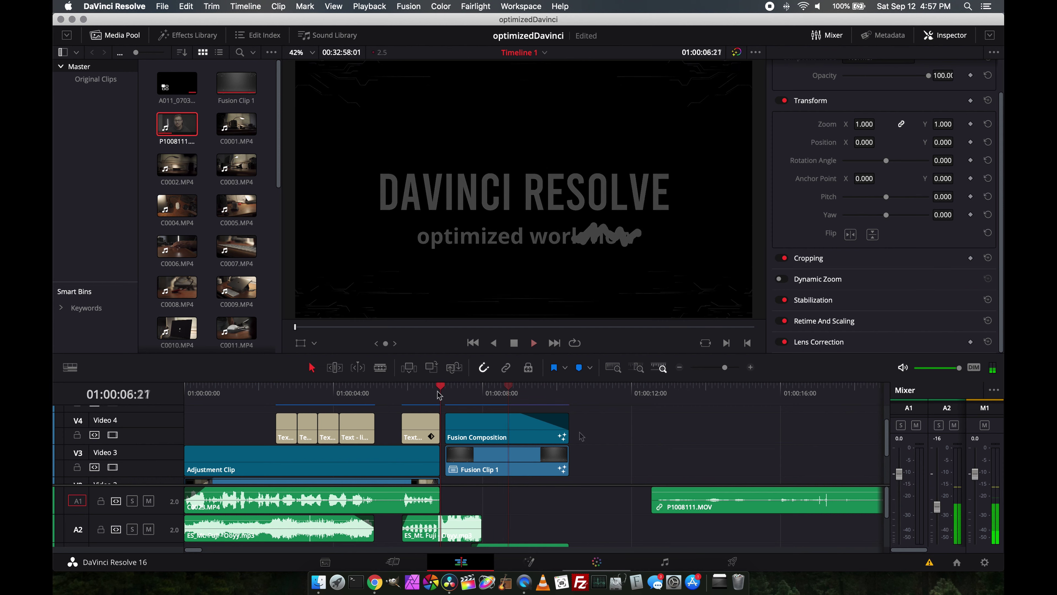
pyautogui.press('Up')
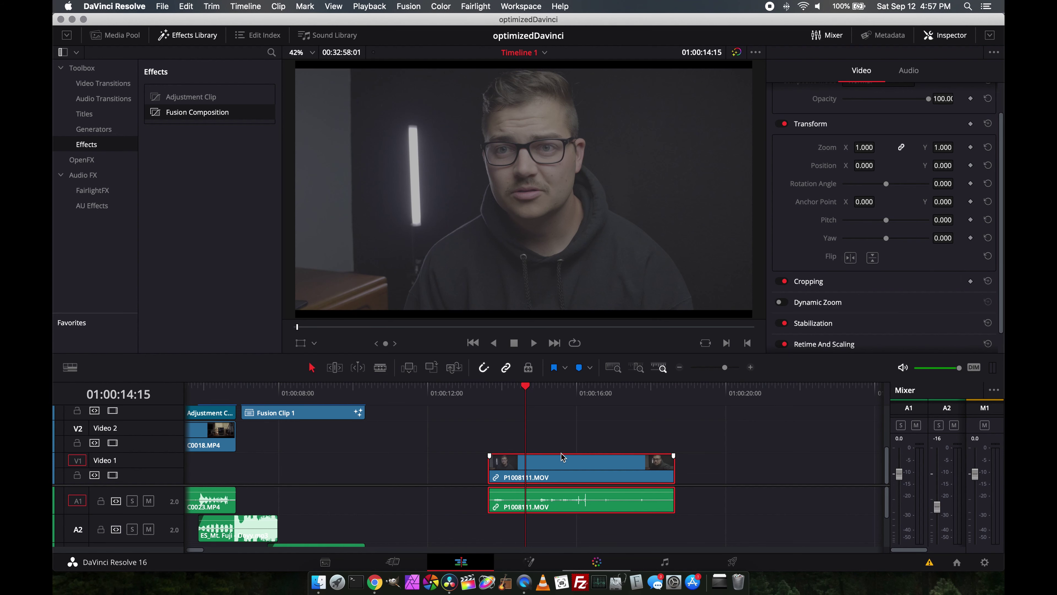
# Place an Adjustment Clip above P1008111.MOV, trim its end to match, and play it back
pyautogui.moveTo(194, 100); pyautogui.dragTo(494, 443)
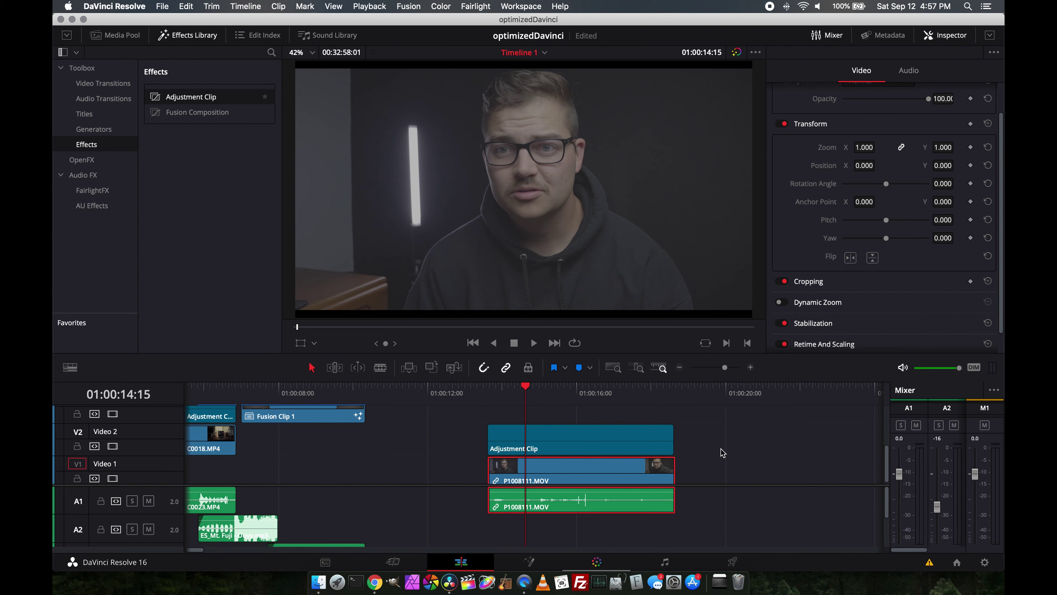
pyautogui.moveTo(673, 442); pyautogui.dragTo(675, 443)
pyautogui.press('space')
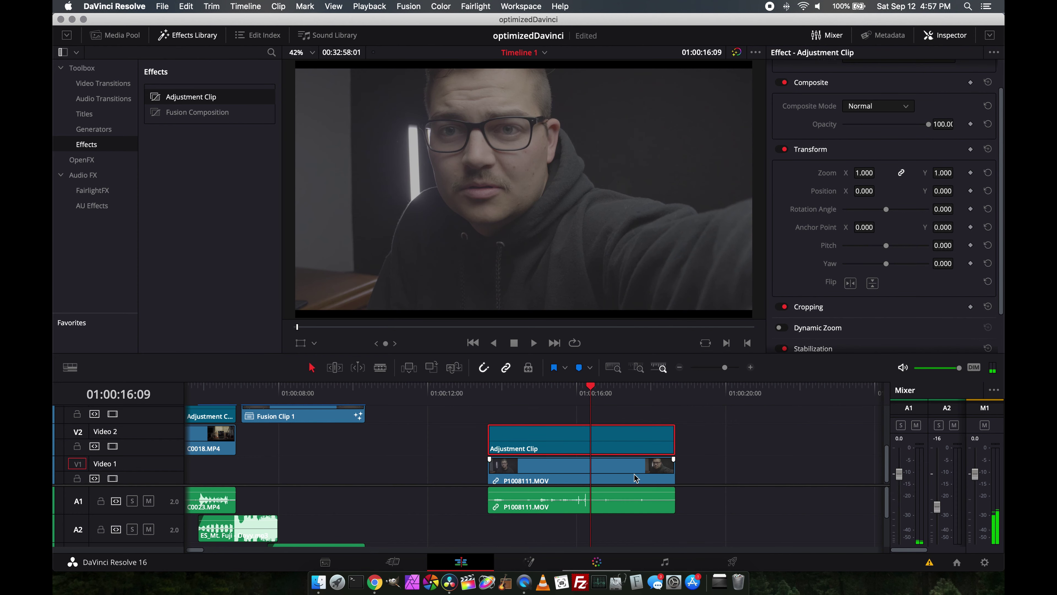
# On the Color page, apply the Panasonic V-Log to V-709 LUT to the Adjustment Clip
pyautogui.click(608, 558)
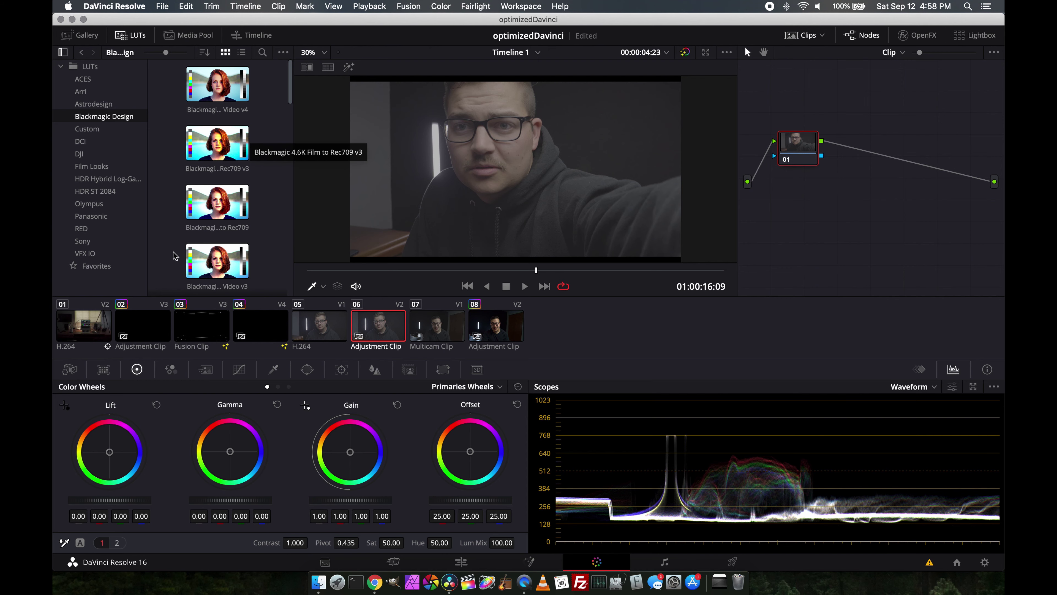
pyautogui.click(91, 217)
pyautogui.moveTo(220, 84); pyautogui.dragTo(805, 155)
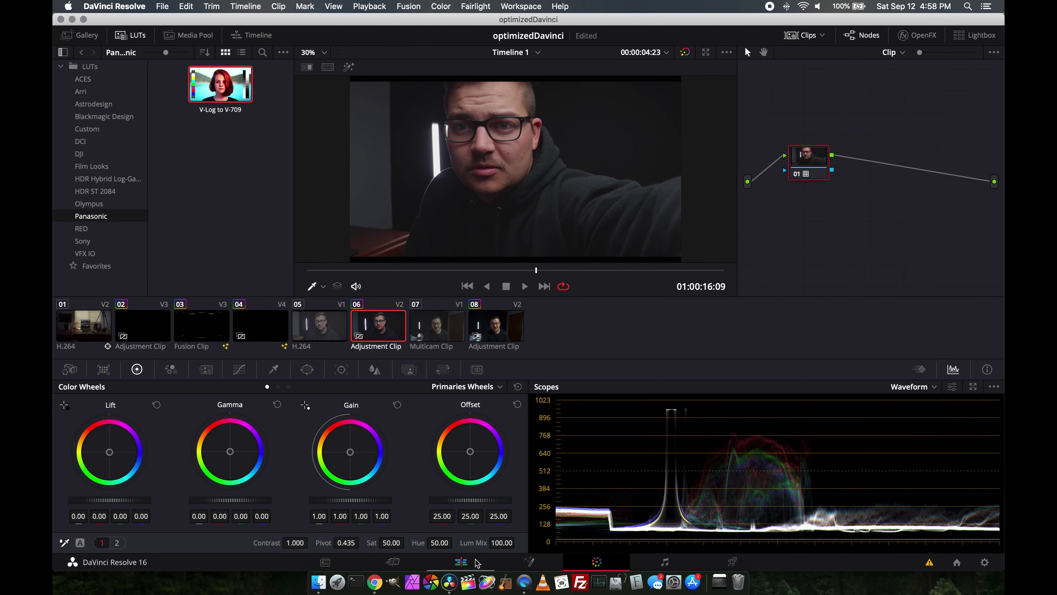
pyautogui.click(477, 563)
pyautogui.moveTo(596, 386); pyautogui.dragTo(630, 401)
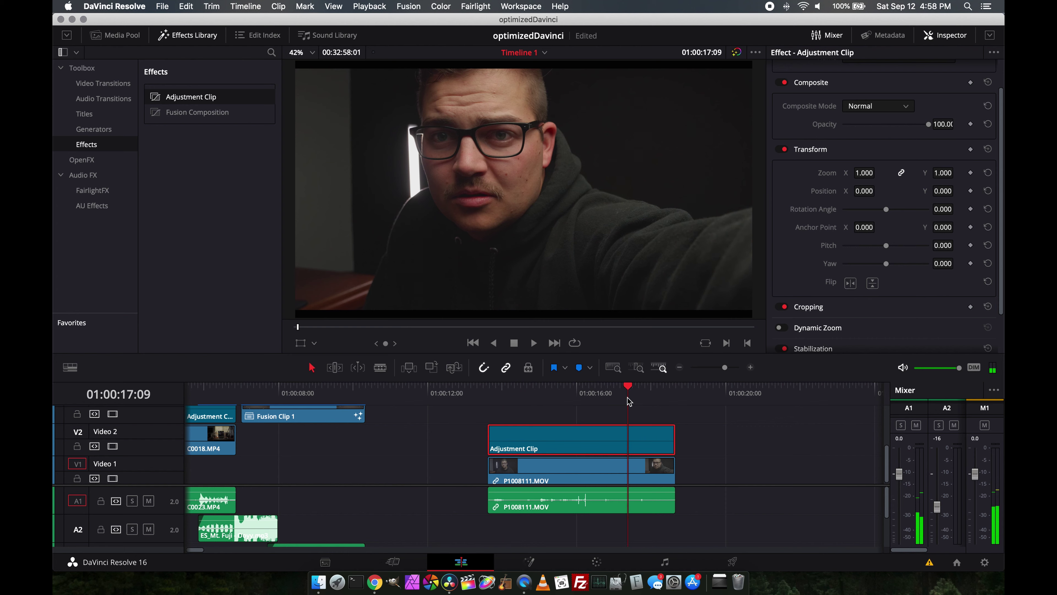
pyautogui.click(624, 471)
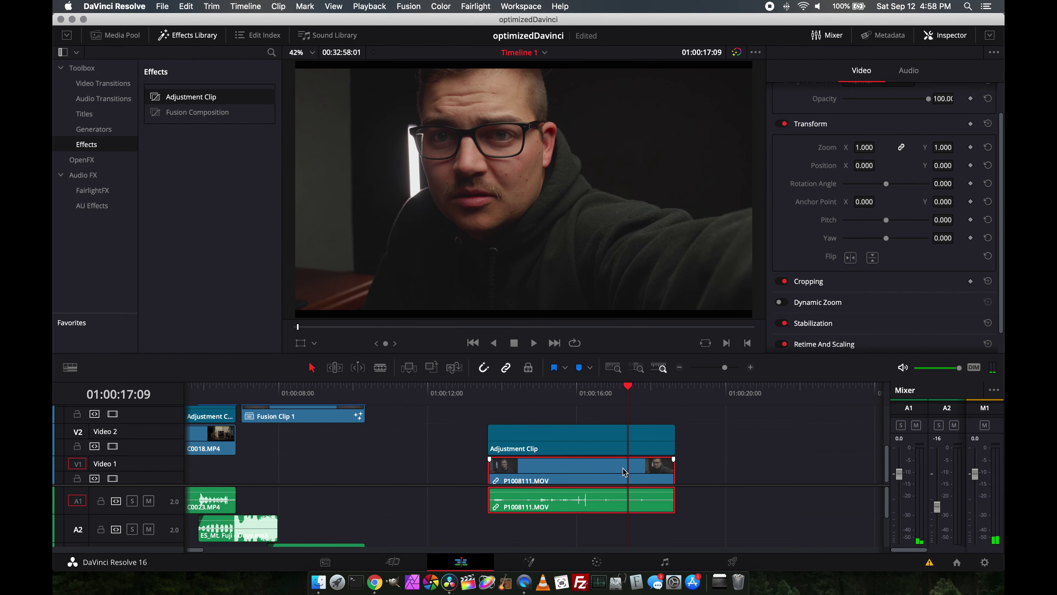
pyautogui.moveTo(626, 388); pyautogui.dragTo(562, 388)
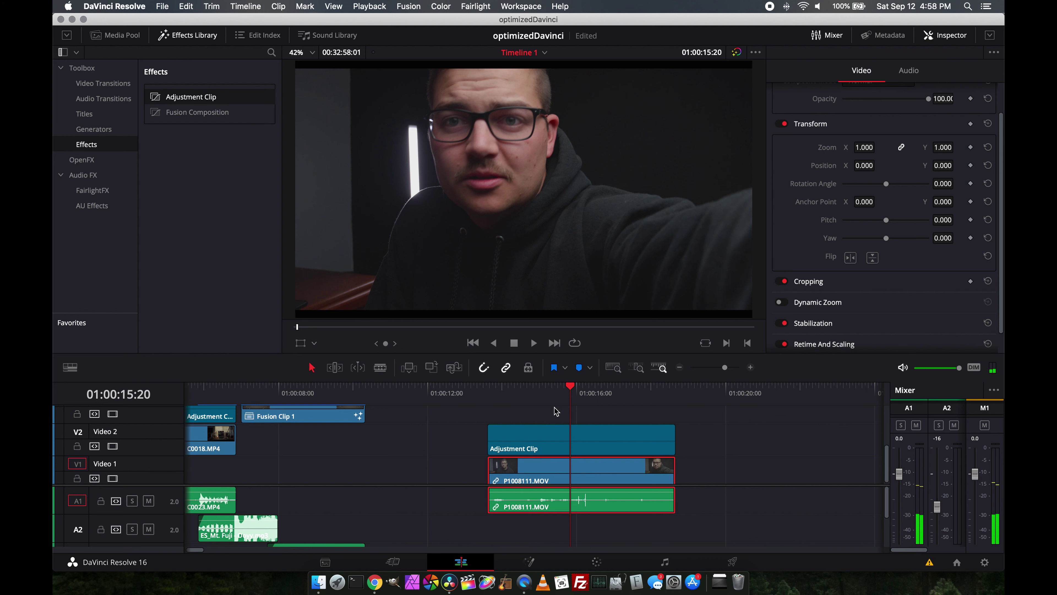
pyautogui.scroll(-1, 624, 446)
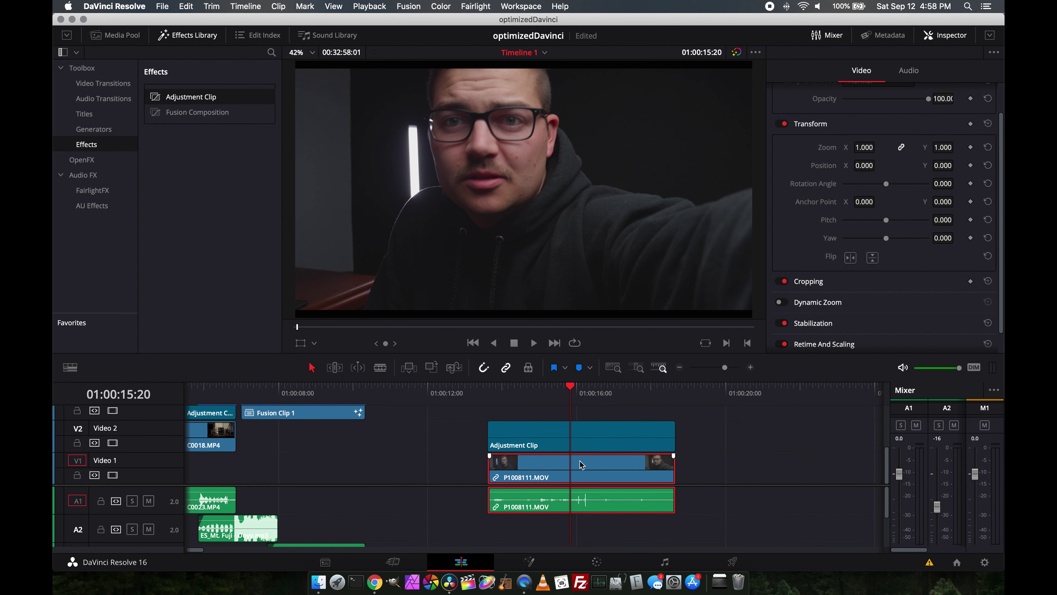
pyautogui.click(581, 440)
pyautogui.moveTo(571, 392)
pyautogui.mouseDown()
pyautogui.moveTo(593, 392)
pyautogui.moveTo(580, 398)
pyautogui.mouseUp()
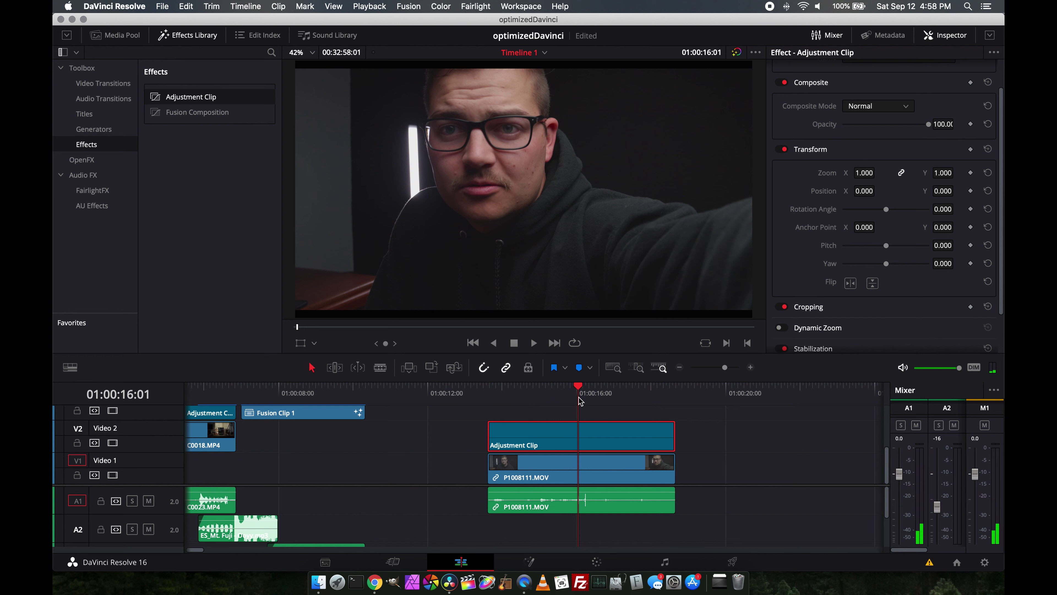
# Add a Text title on the track above the Adjustment Clip, aligned to its start
pyautogui.click(84, 115)
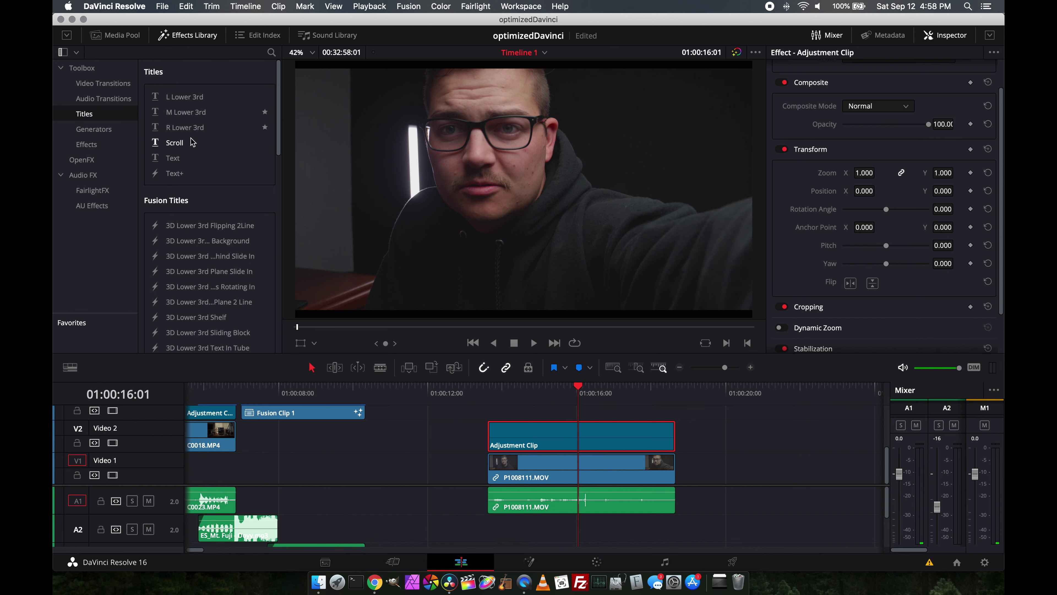
pyautogui.moveTo(179, 163); pyautogui.dragTo(317, 277)
pyautogui.moveTo(538, 405); pyautogui.dragTo(550, 416)
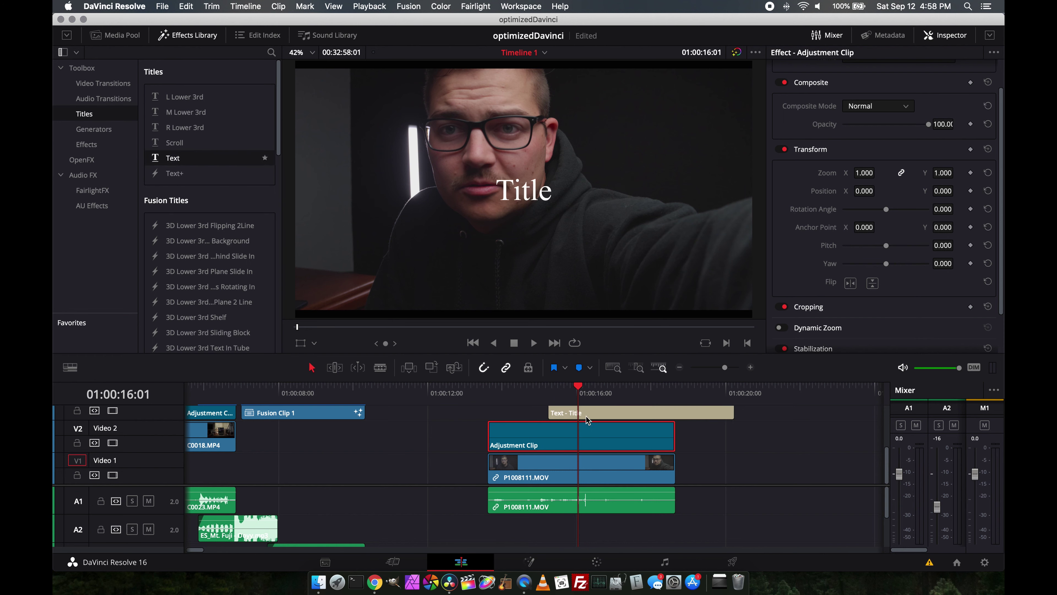
pyautogui.moveTo(632, 415); pyautogui.dragTo(587, 418)
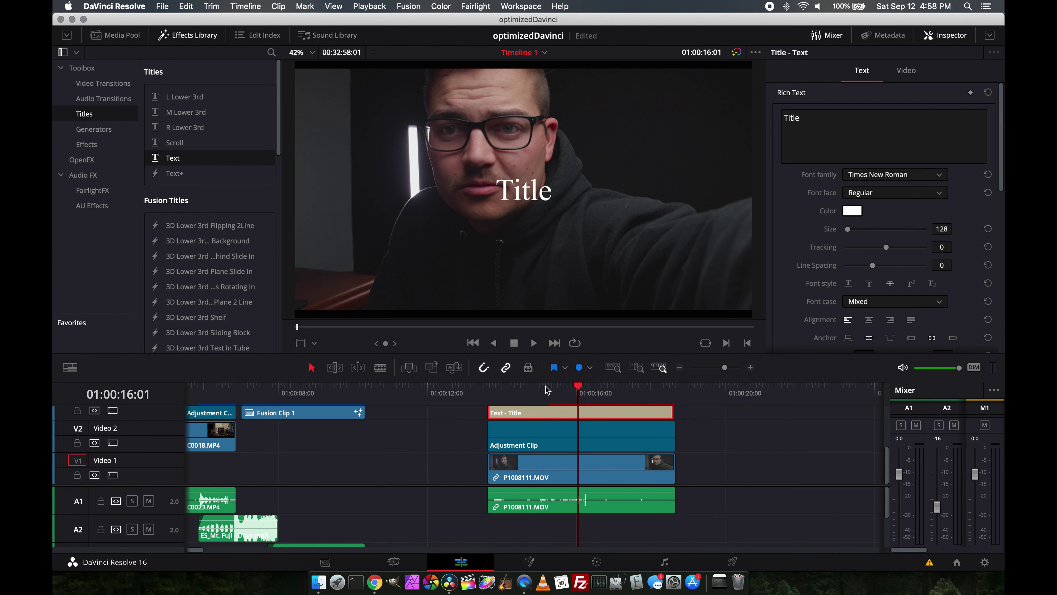
# Play the Text title from the Adjustment Clip's start to preview it
pyautogui.moveTo(548, 389); pyautogui.dragTo(490, 394)
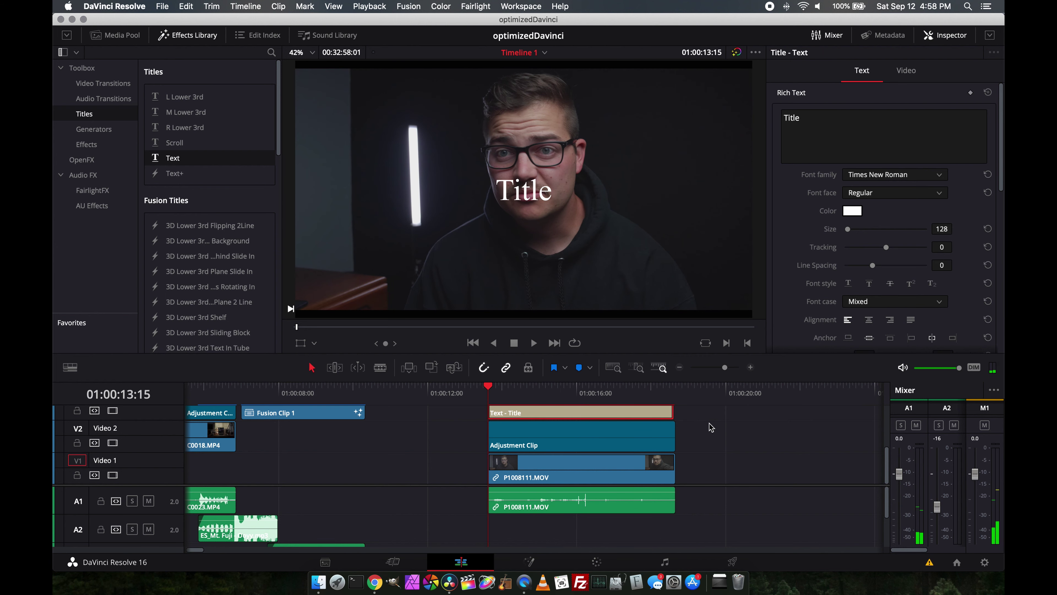
pyautogui.scroll(2, 711, 427)
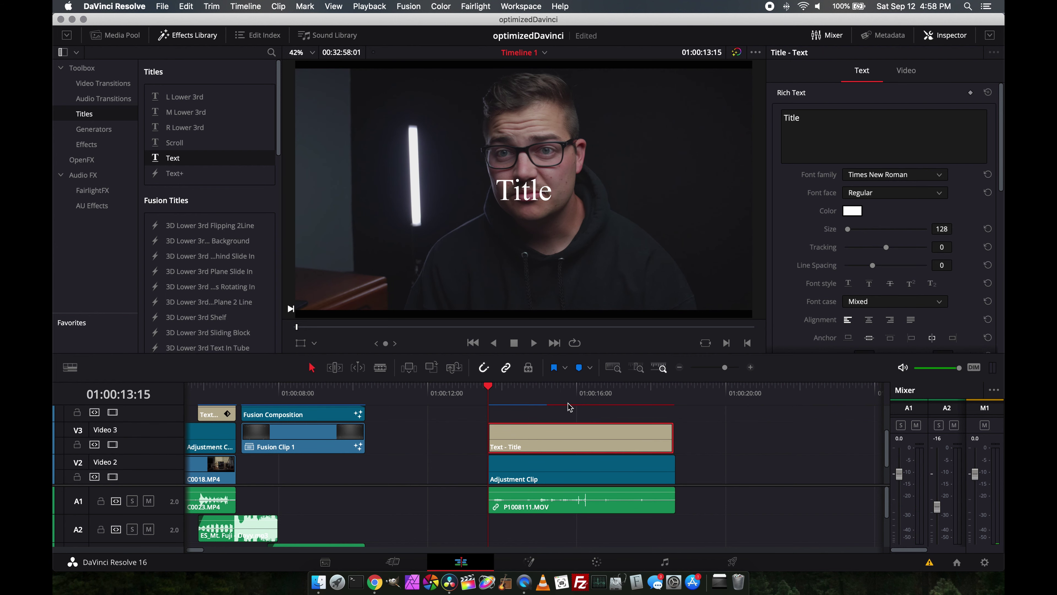
pyautogui.press('space')
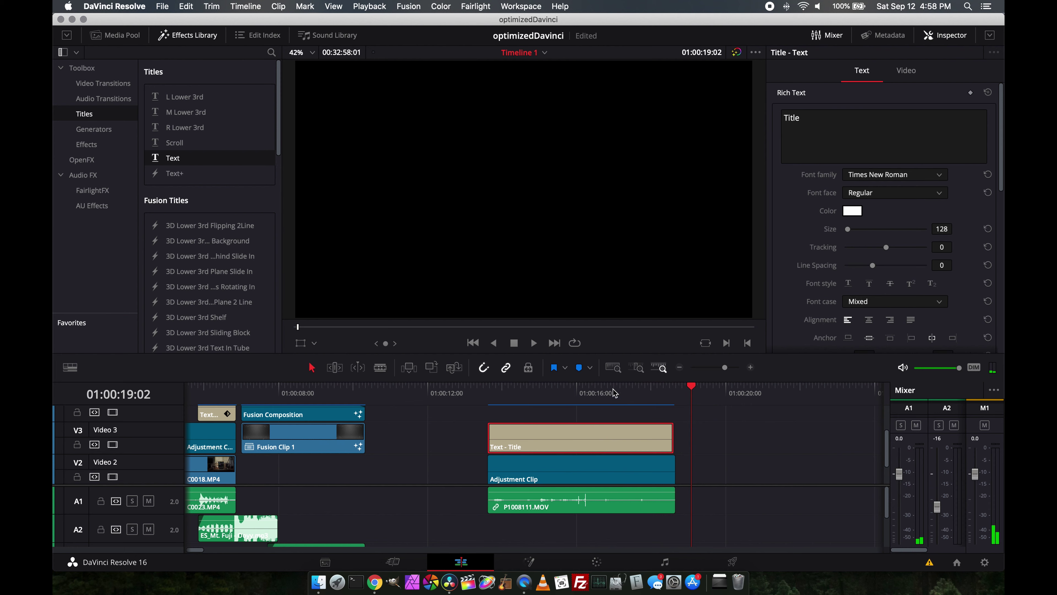
pyautogui.moveTo(615, 393); pyautogui.dragTo(470, 403)
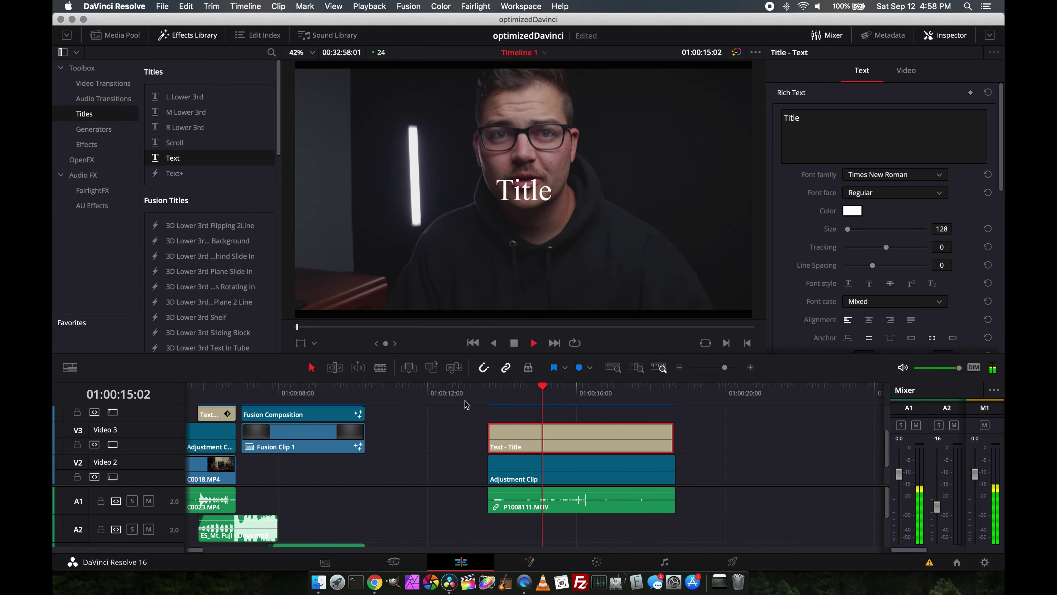
pyautogui.press('space')
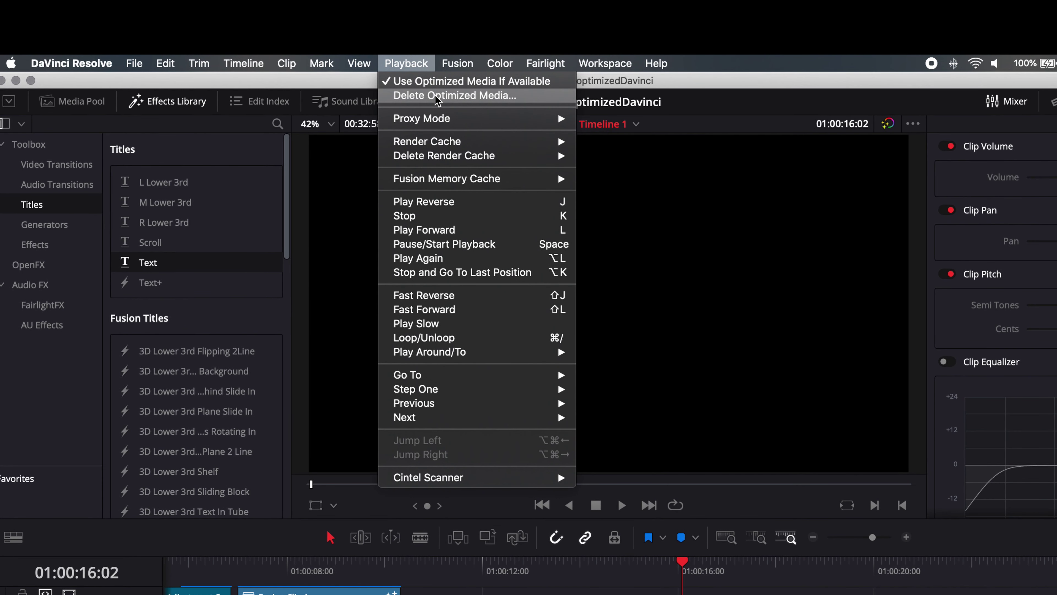
# Show the Movies folder in a Finder window
pyautogui.moveTo(460, 146)
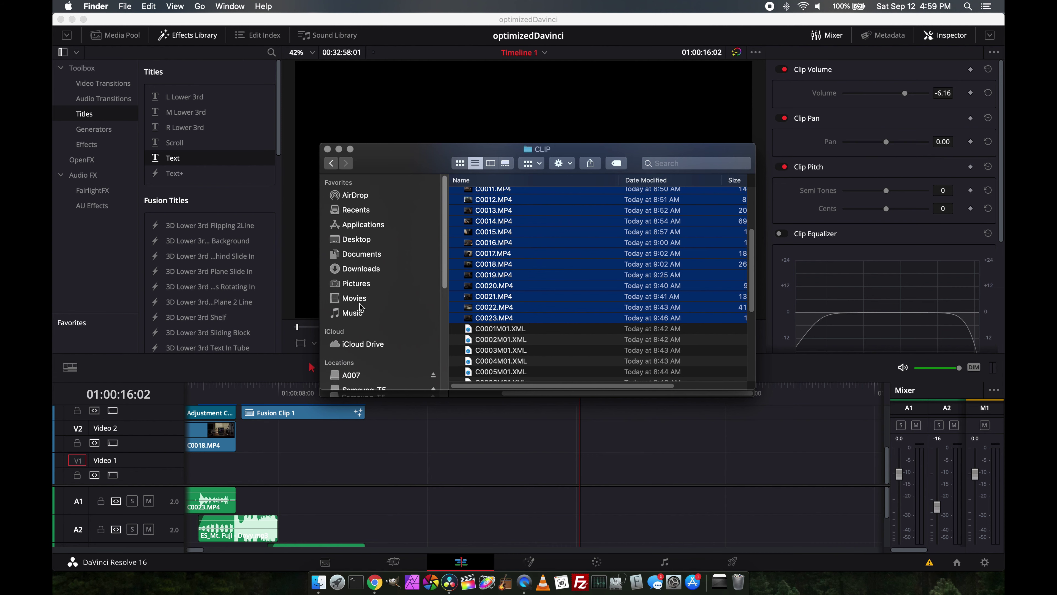
pyautogui.click(354, 299)
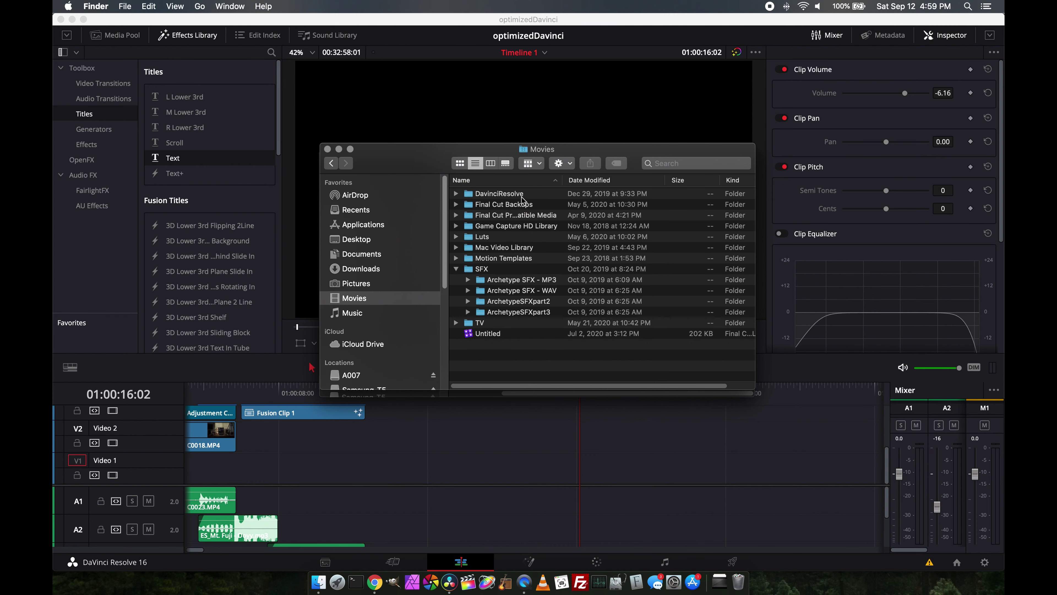
# Open the DavinciResolve folder in Finder and open a second window of it
pyautogui.doubleClick(498, 194)
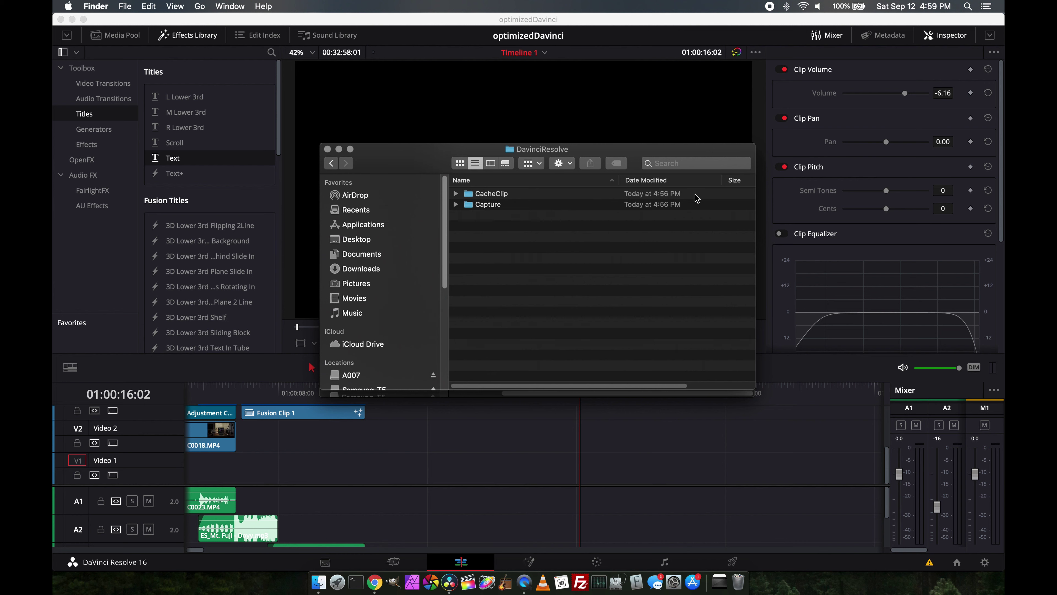
pyautogui.press('super+n')
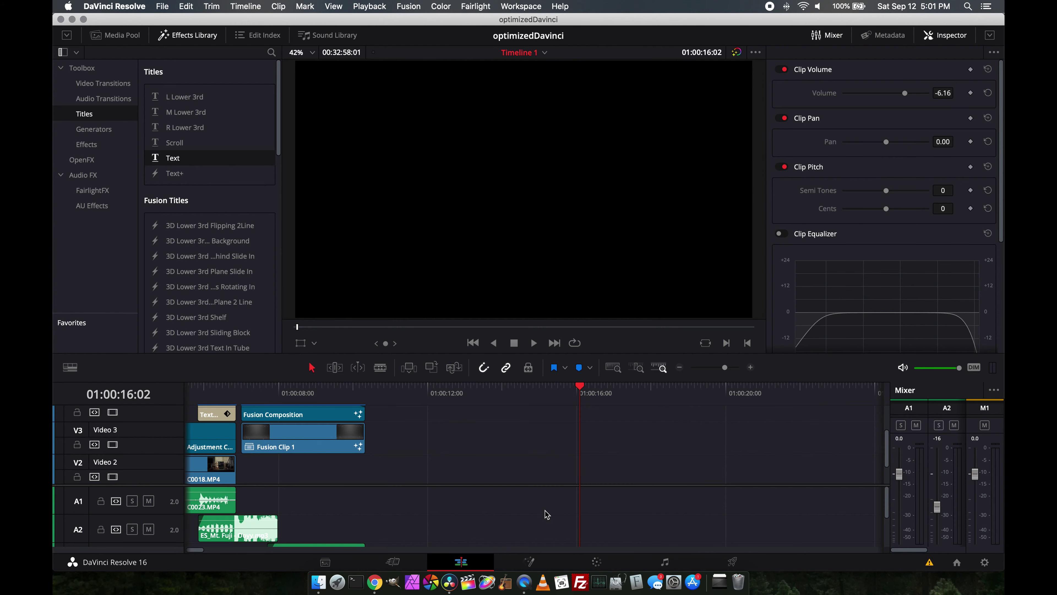
pyautogui.scroll(-5, 484, 446)
pyautogui.scroll(3, 453, 445)
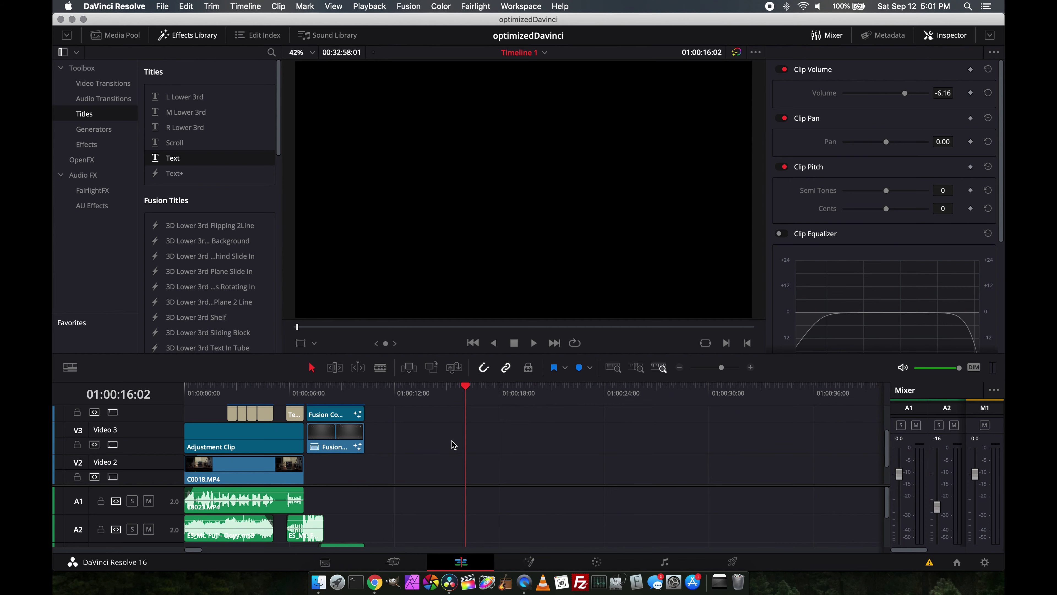